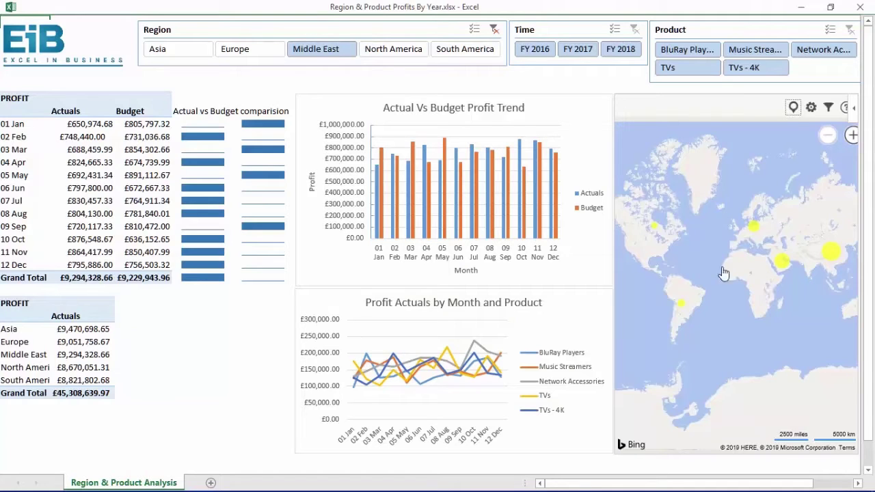
# Step: Filter the profit dashboard to FY 2016 and then FY 2017, switching the region to Europe and back to Middle East
pyautogui.click(538, 52)
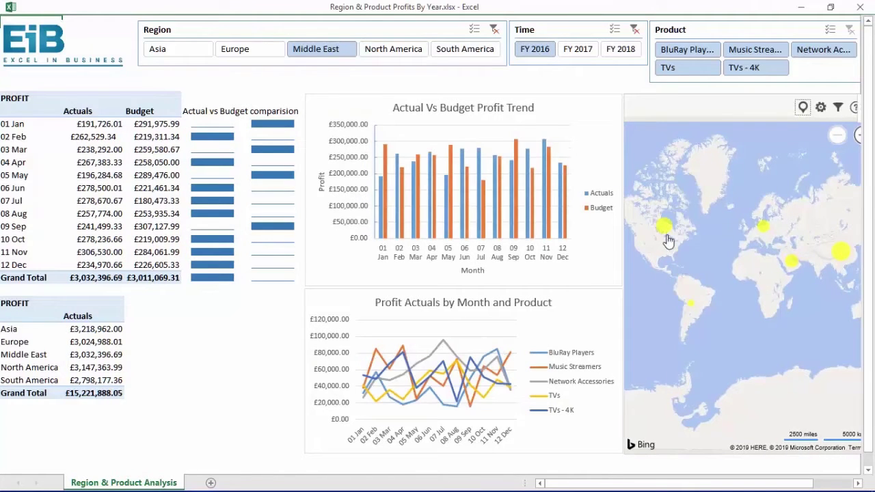
pyautogui.click(588, 57)
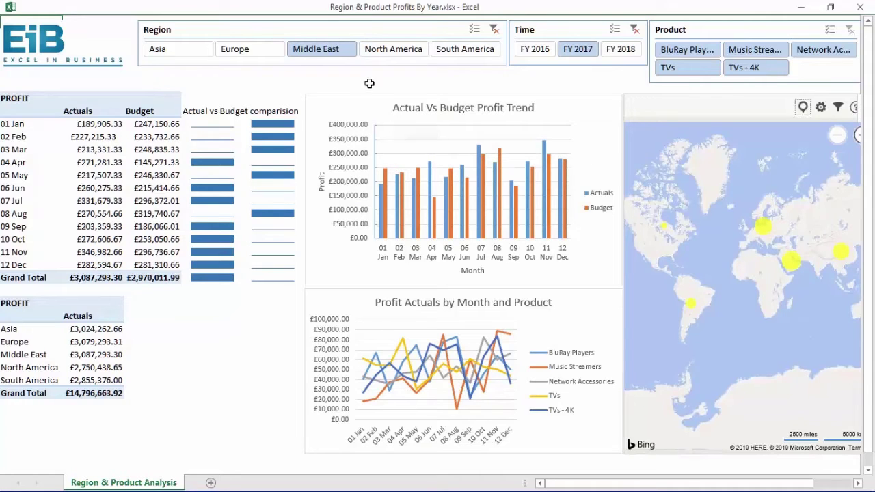
pyautogui.click(247, 56)
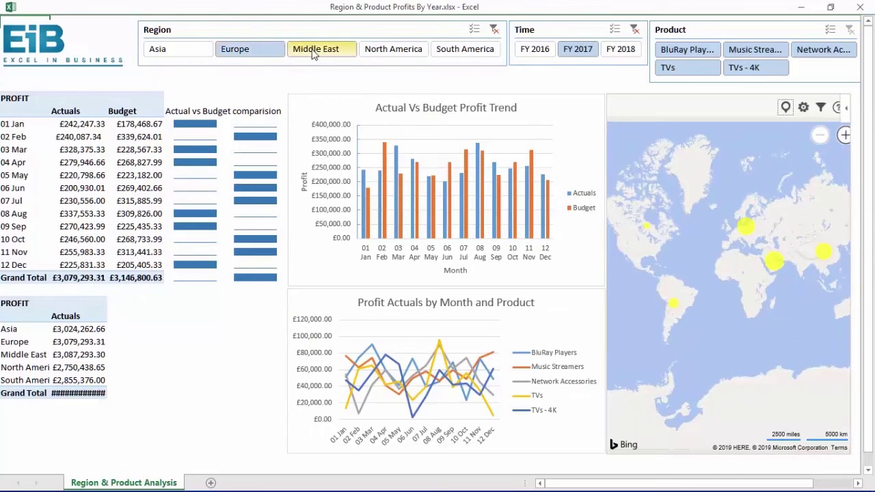
pyautogui.click(313, 52)
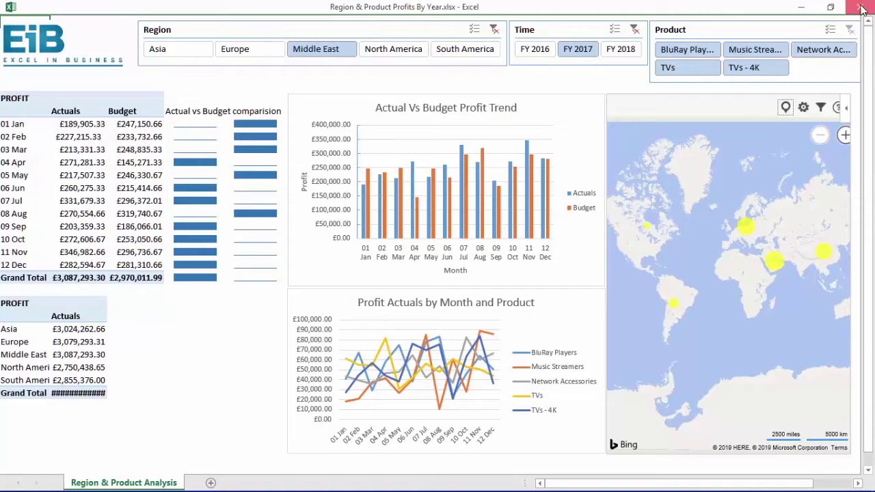
# Step: Close the Region & Product Profits By Year workbook and open the Top & Bottom Customers & Products Dashboard pivot table report
pyautogui.click(861, 6)
pyautogui.click(451, 278)
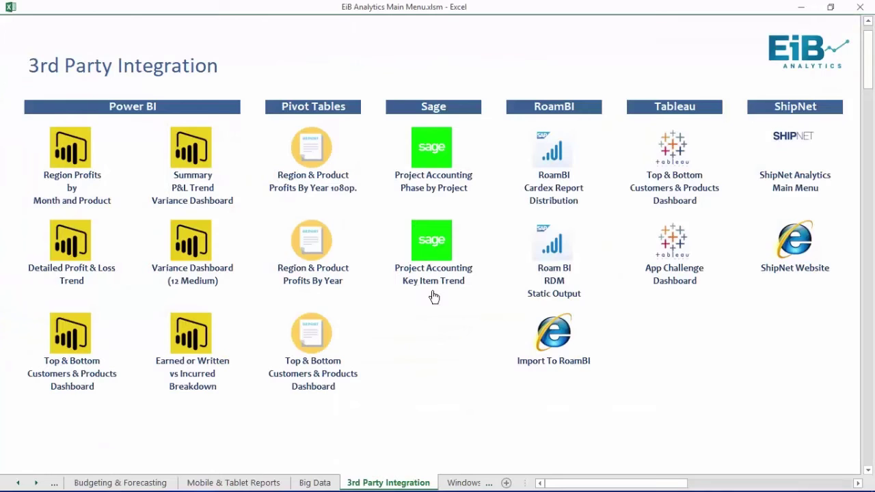
pyautogui.click(313, 390)
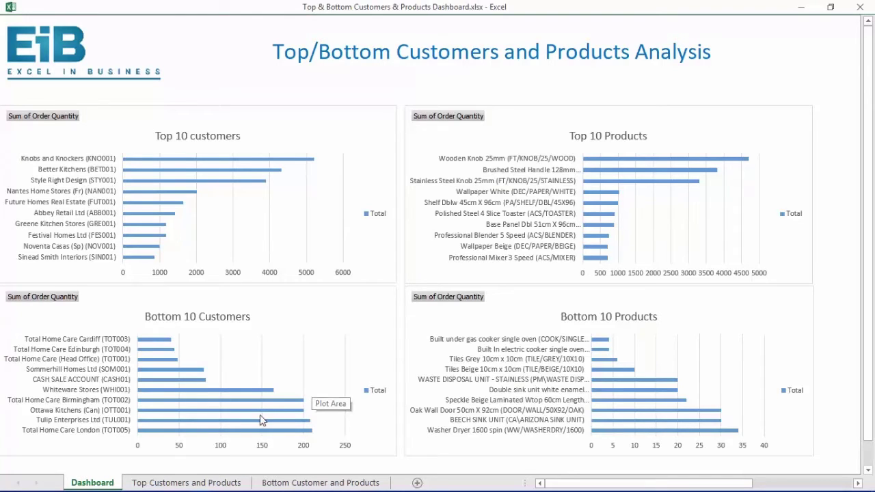
# Step: Review the Top Customers and Products and Bottom Customer and Products sheets, and close the workbook
pyautogui.click(224, 484)
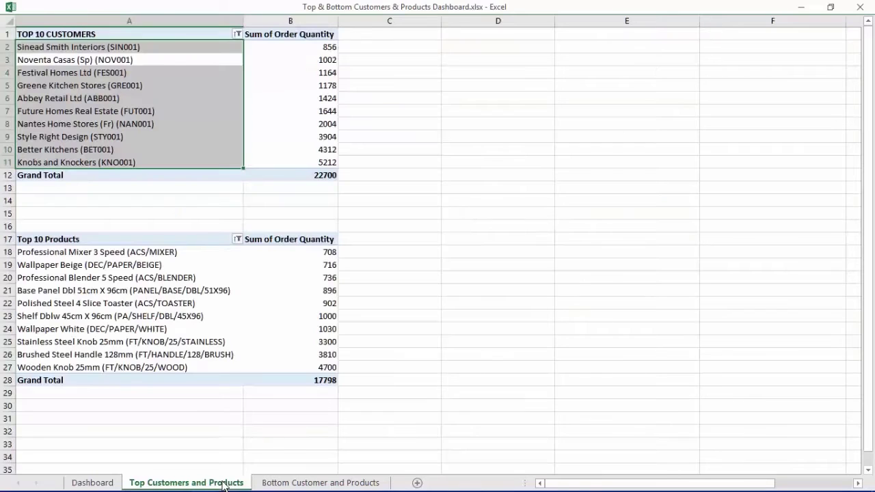
pyautogui.click(278, 484)
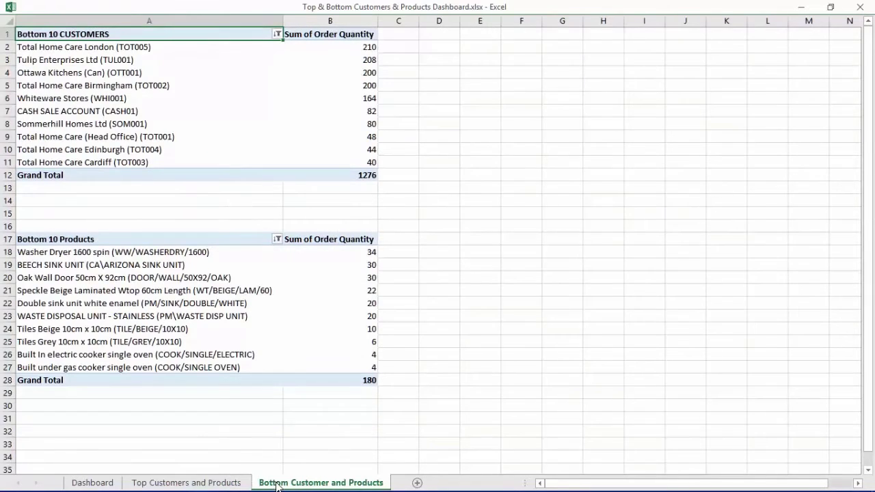
pyautogui.click(859, 9)
pyautogui.click(452, 269)
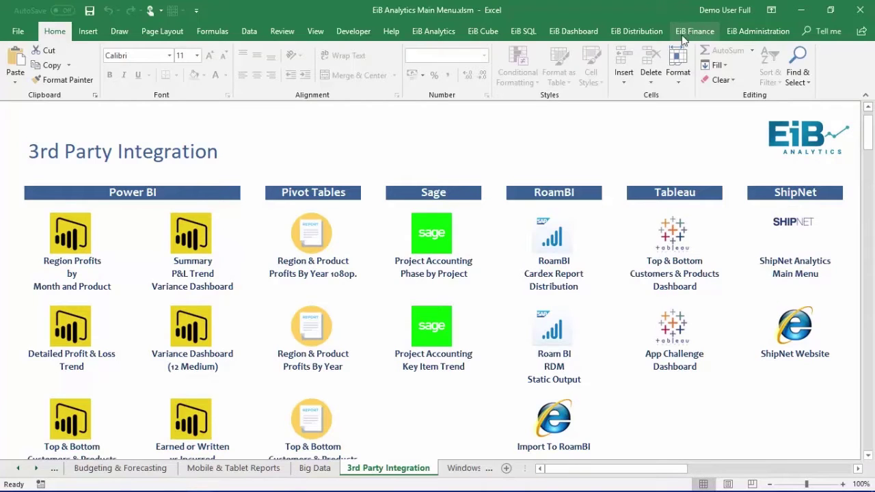
# Step: Open the Finance PT.xlsx workbook from the NewStuff folder of the EiB gallery
pyautogui.click(423, 32)
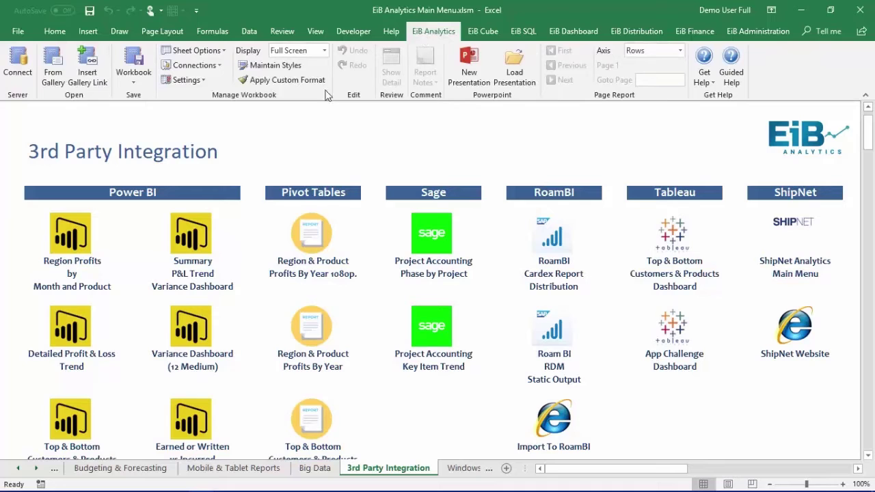
pyautogui.click(60, 87)
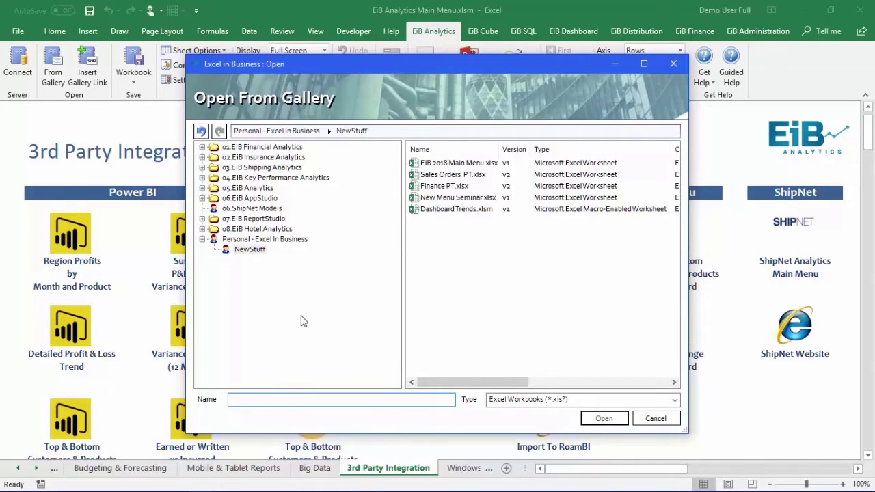
pyautogui.doubleClick(439, 187)
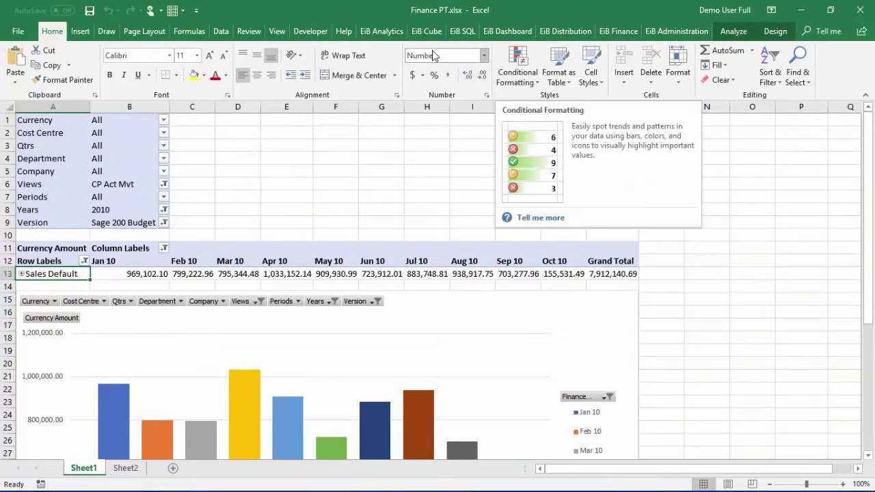
# Step: Turn off the gridlines and auto-hide the ribbon in the Finance PT workbook
pyautogui.click(280, 33)
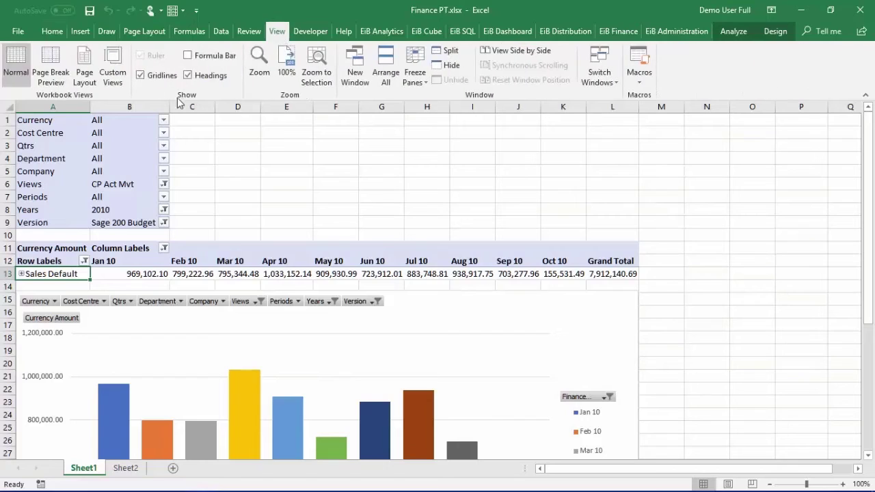
pyautogui.click(141, 75)
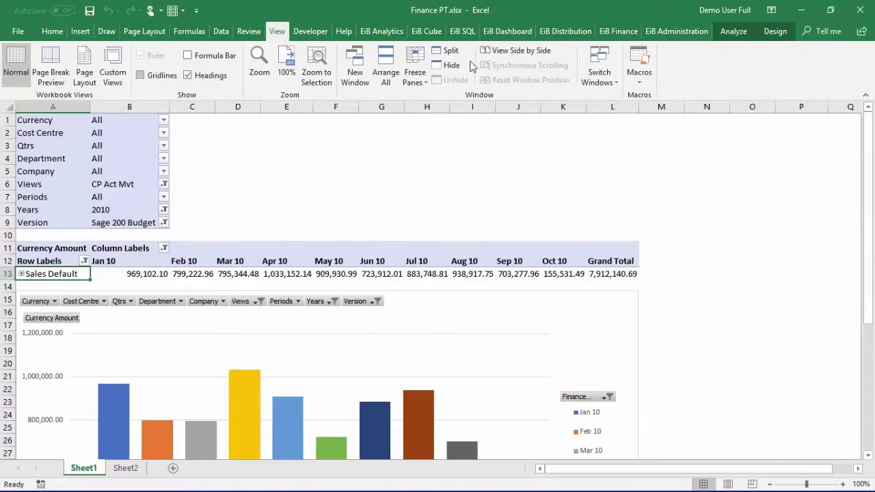
pyautogui.click(771, 10)
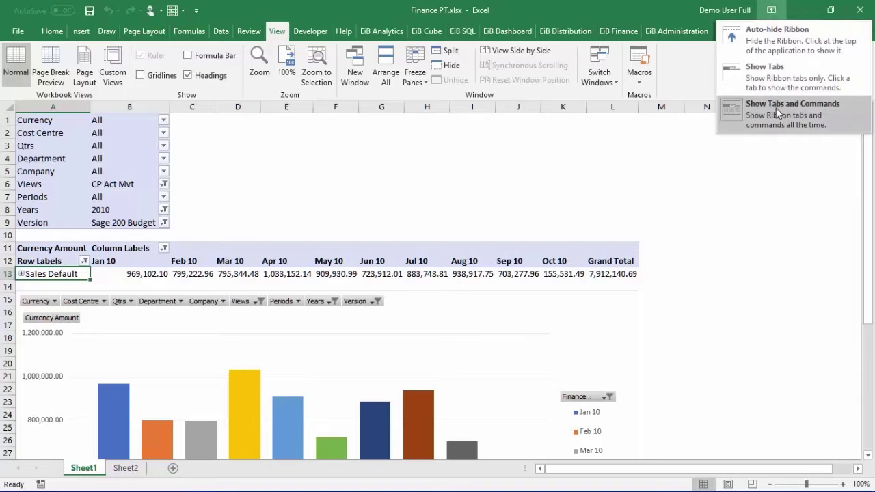
pyautogui.click(772, 48)
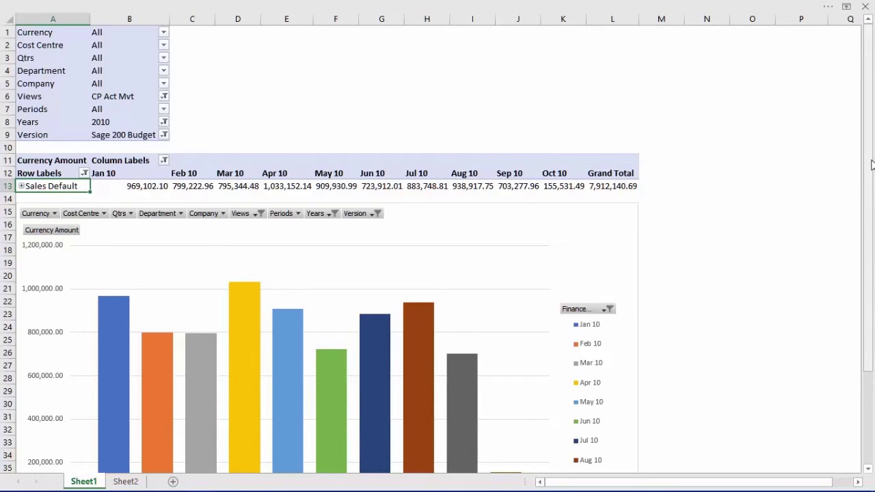
# Step: Drill down in the finance pivot chart from the Sales Default Apr 10 column, and further into London through its Jun 10 column
pyautogui.scroll(-2, 652, 325)
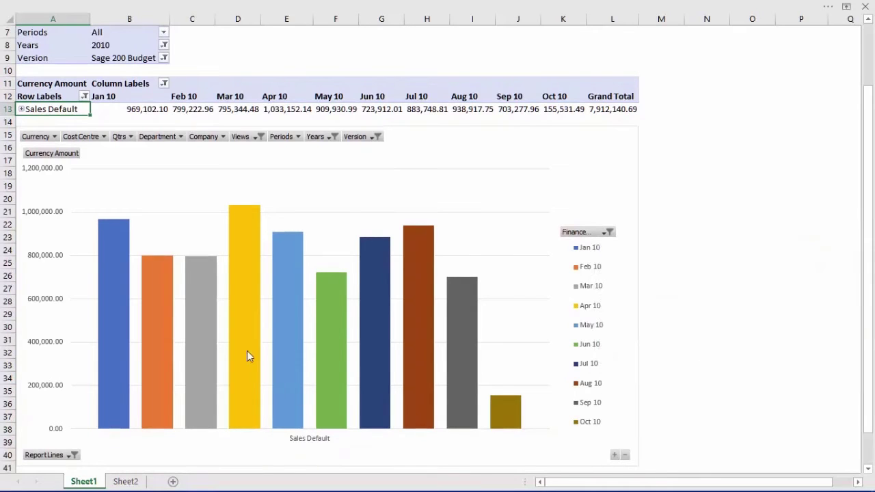
pyautogui.moveTo(248, 351)
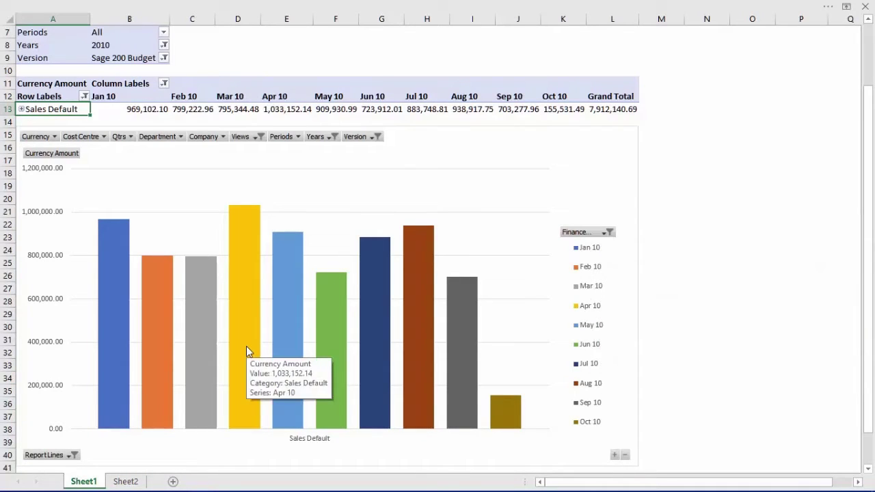
pyautogui.click(247, 350)
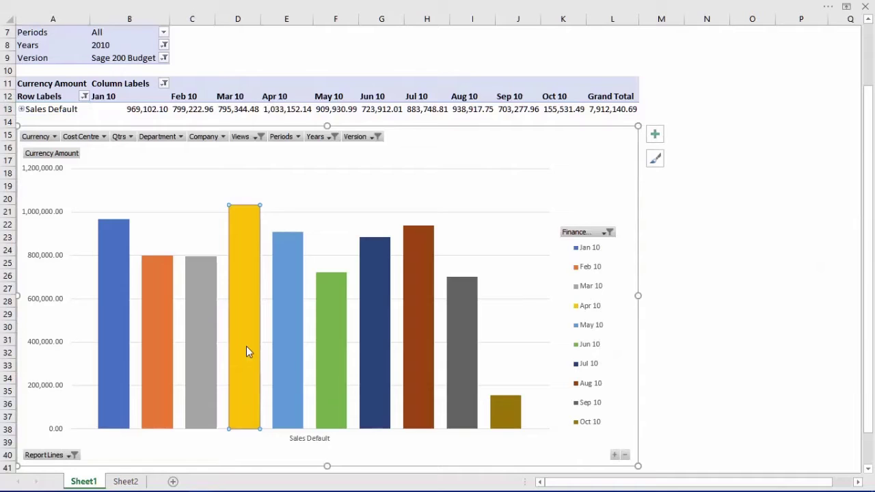
pyautogui.doubleClick(246, 351)
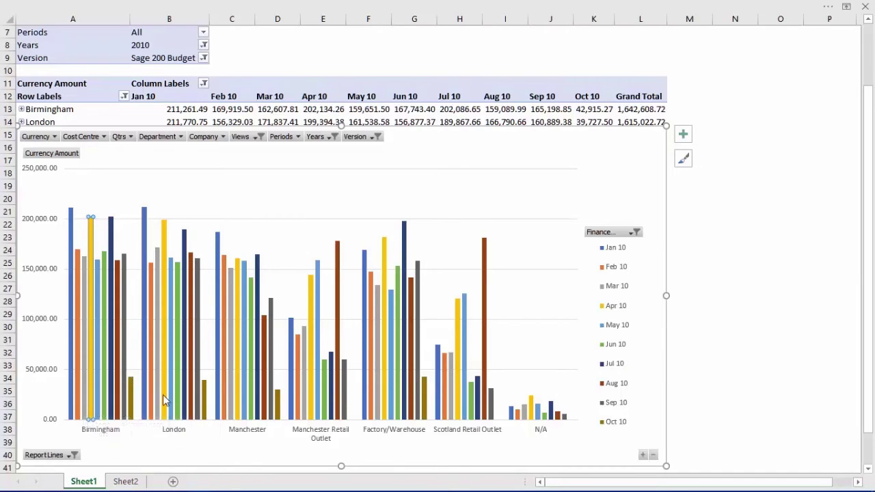
pyautogui.moveTo(177, 376)
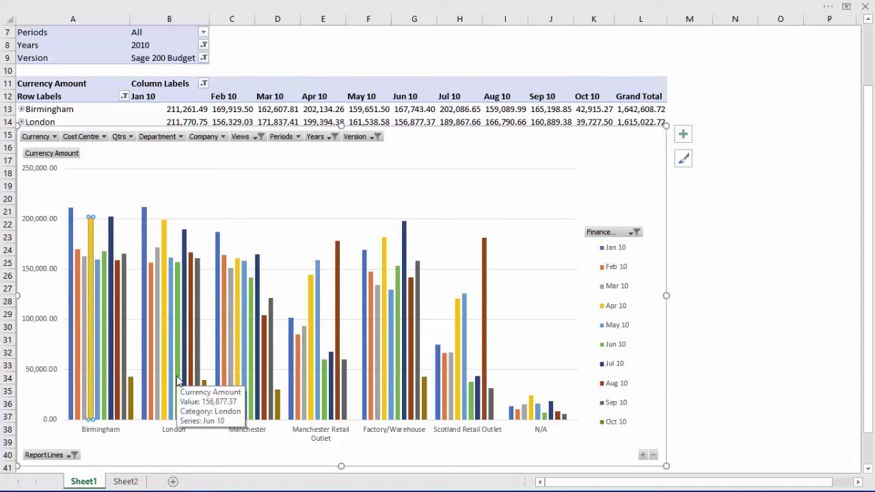
pyautogui.doubleClick(178, 380)
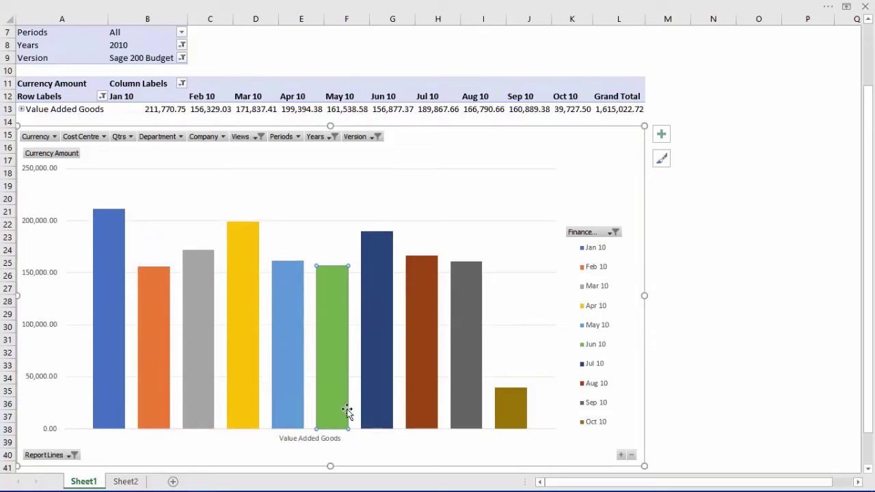
pyautogui.moveTo(314, 443)
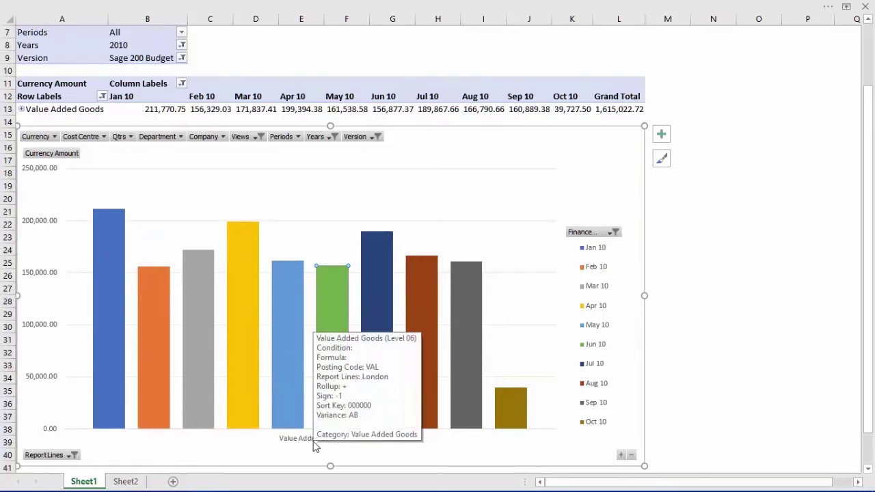
pyautogui.moveTo(121, 365)
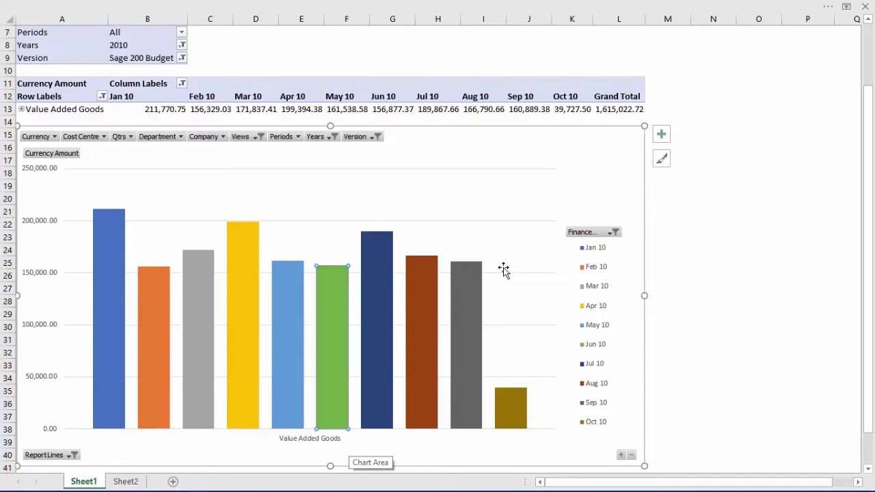
# Step: Return to the start of the sheet and restore the ribbon with its tabs and commands
pyautogui.moveTo(870, 131); pyautogui.dragTo(870, 70)
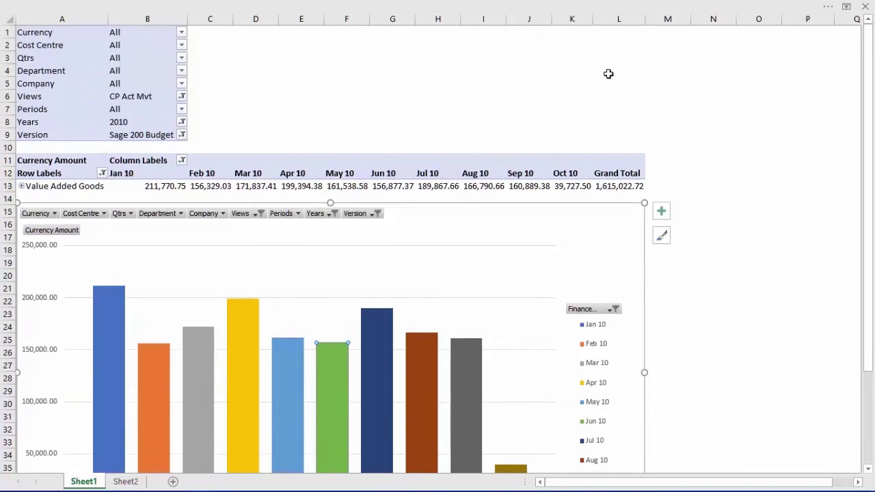
pyautogui.click(849, 6)
pyautogui.click(773, 119)
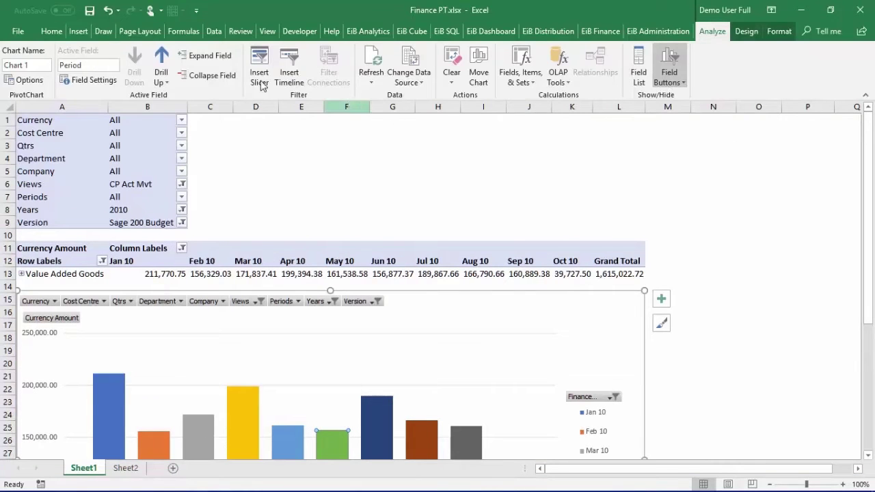
# Step: Open the Sales Orders PT.xlsx workbook from the NewStuff folder of the EiB gallery
pyautogui.click(367, 32)
pyautogui.click(54, 76)
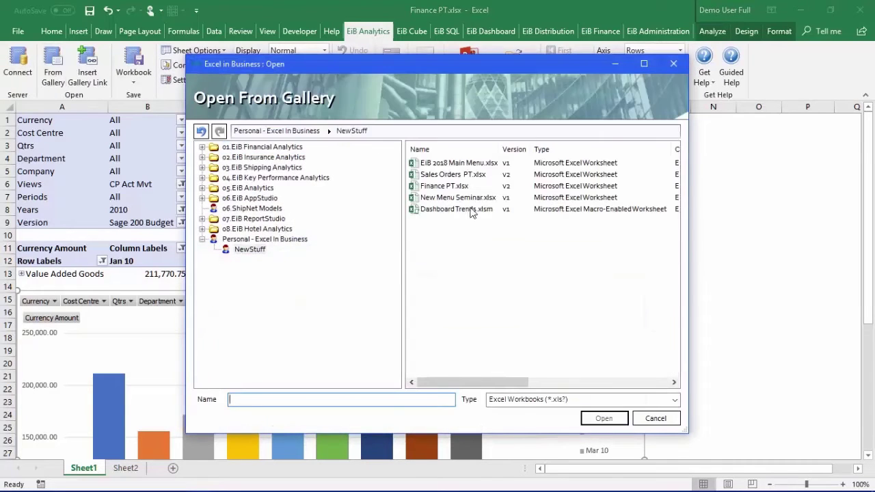
pyautogui.doubleClick(457, 175)
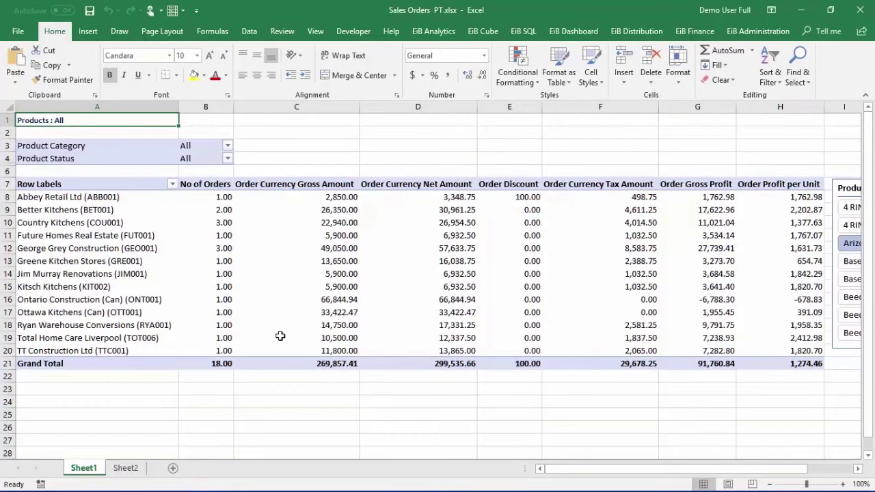
# Step: Change the Products criterion in cell A1 to 4 RING ELECTRIC HOB (COOK/ELECTRIC/HOB)
pyautogui.moveTo(273, 339)
pyautogui.click(41, 121)
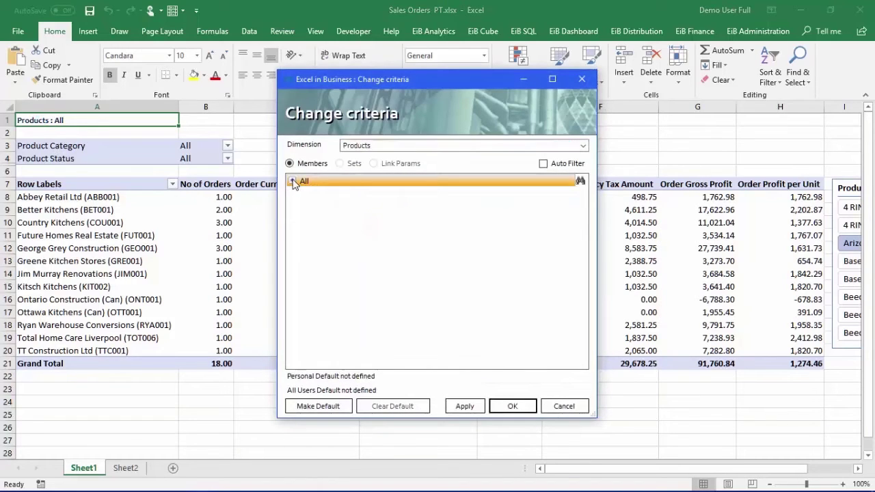
pyautogui.click(292, 180)
pyautogui.doubleClick(345, 194)
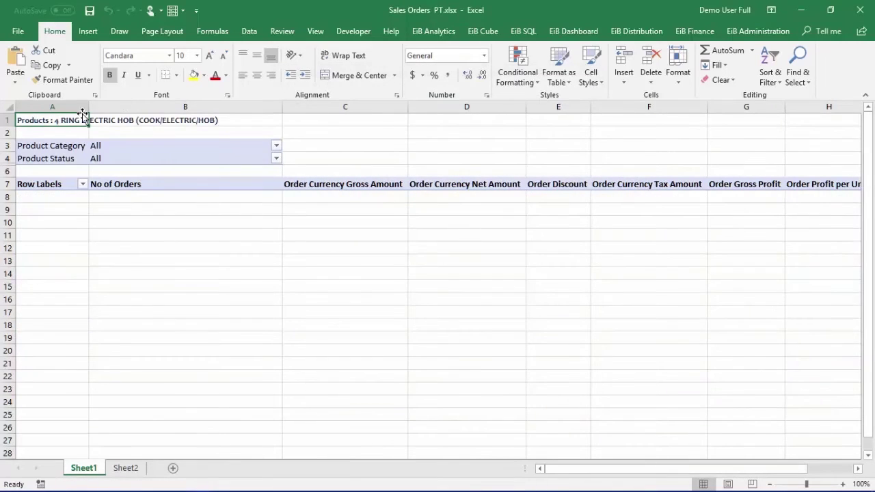
# Step: Set the Products criterion in cell A1 back to All
pyautogui.doubleClick(39, 120)
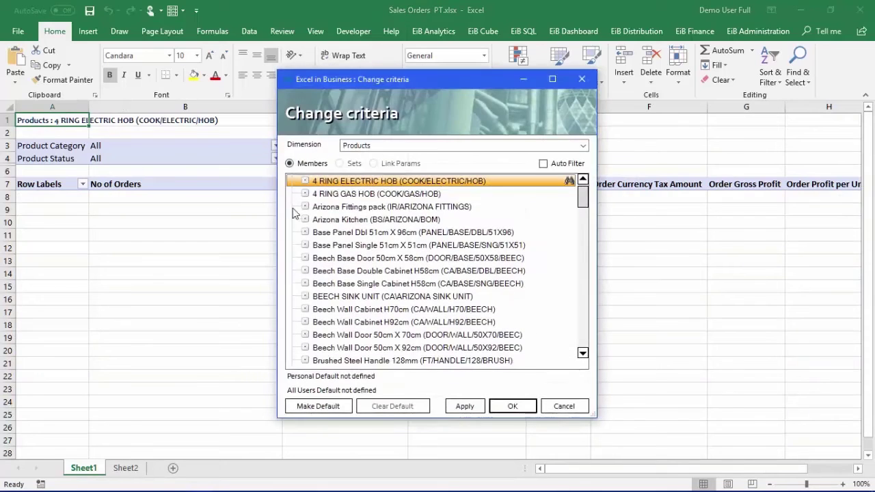
pyautogui.click(582, 179)
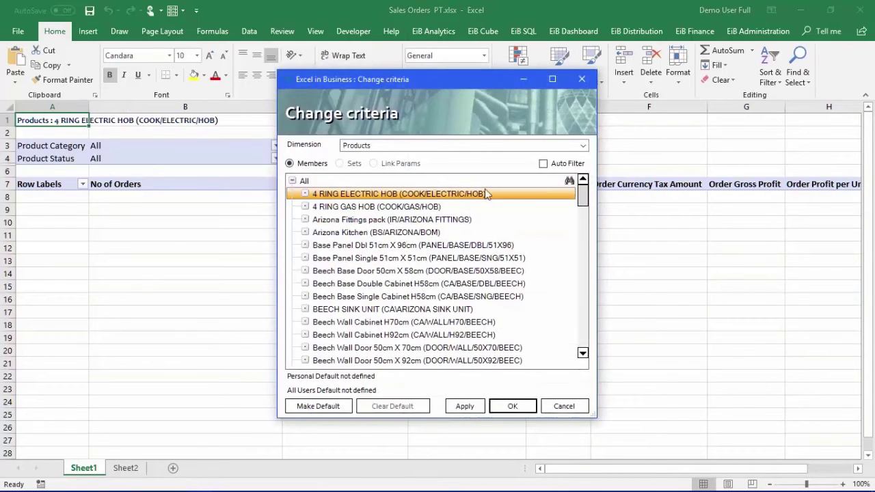
pyautogui.doubleClick(319, 195)
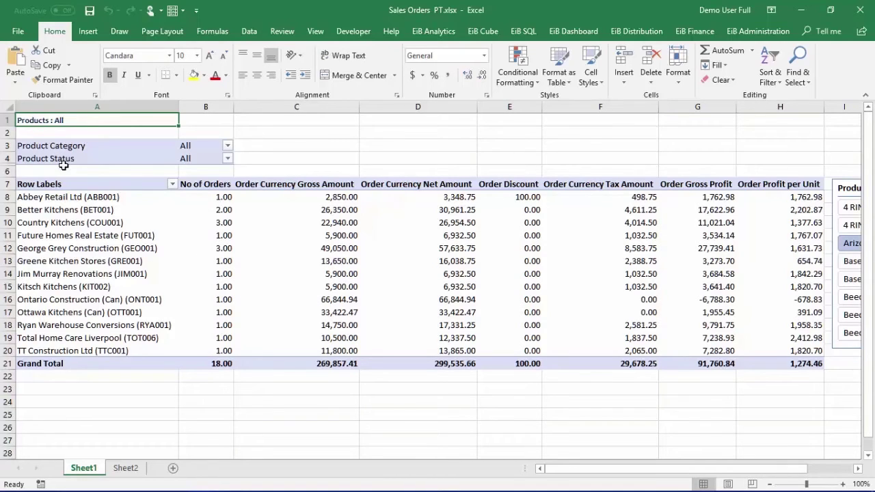
# Step: Examine the members offered by the Product Category filter and the Products Change criteria dialog without changing either selection
pyautogui.click(228, 146)
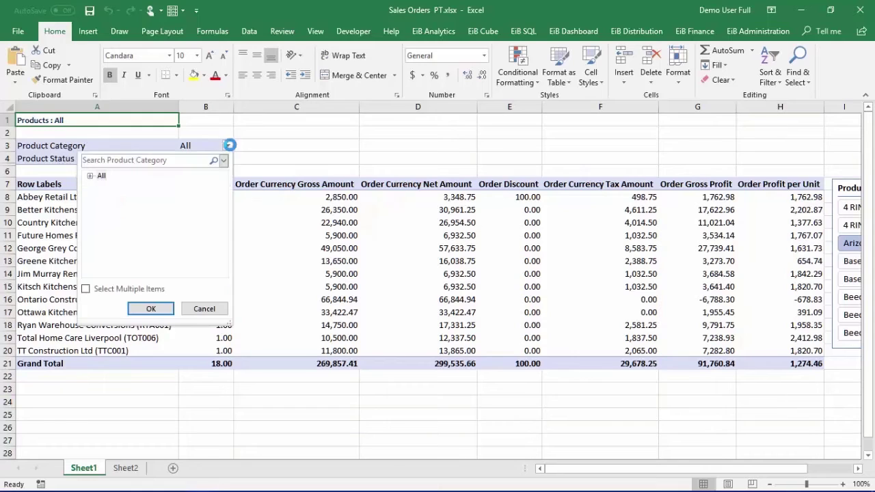
pyautogui.click(89, 175)
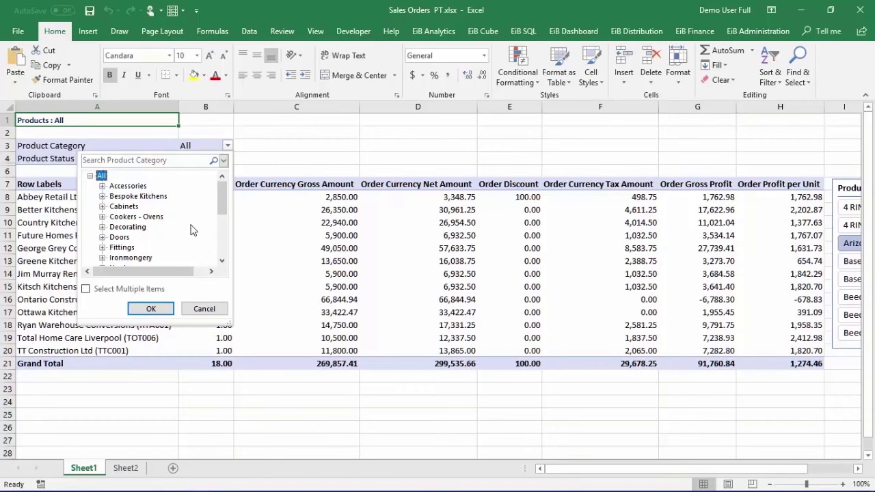
pyautogui.click(202, 311)
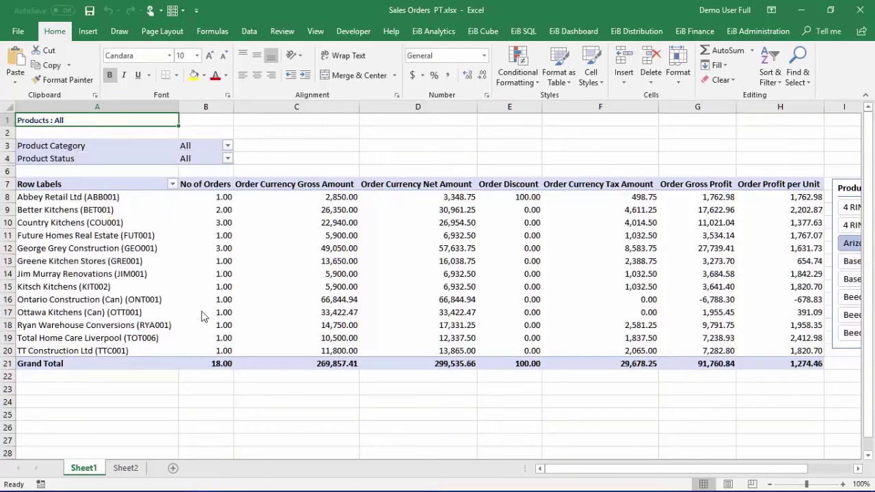
pyautogui.doubleClick(65, 119)
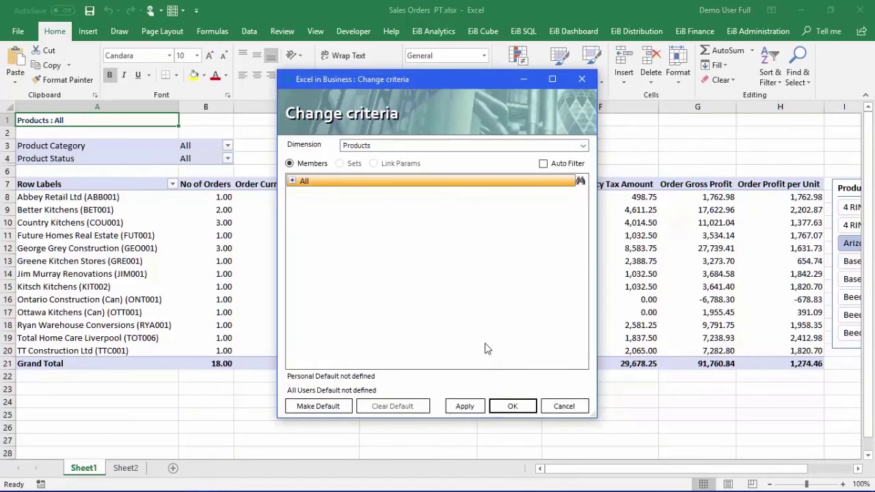
pyautogui.click(565, 408)
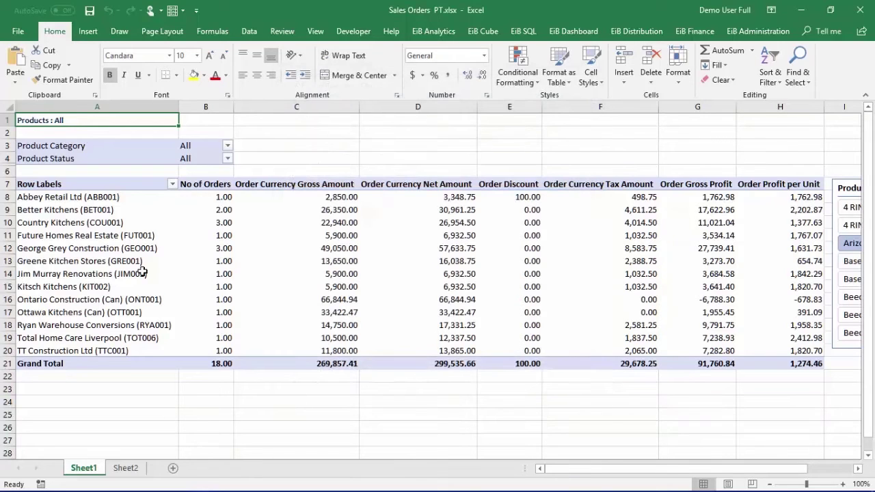
# Step: On Sheet2, review which PivotTables are slice-linked to the cube report, starting from its Products criterion in cell A6
pyautogui.click(129, 470)
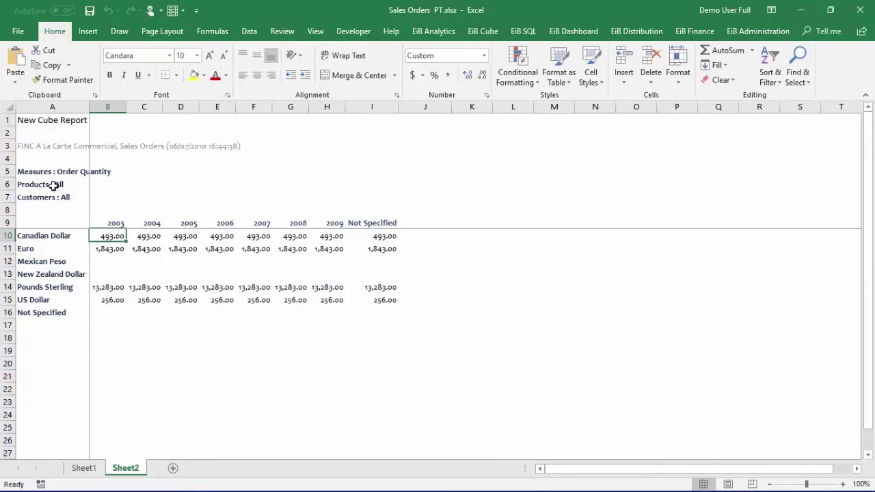
pyautogui.click(46, 183)
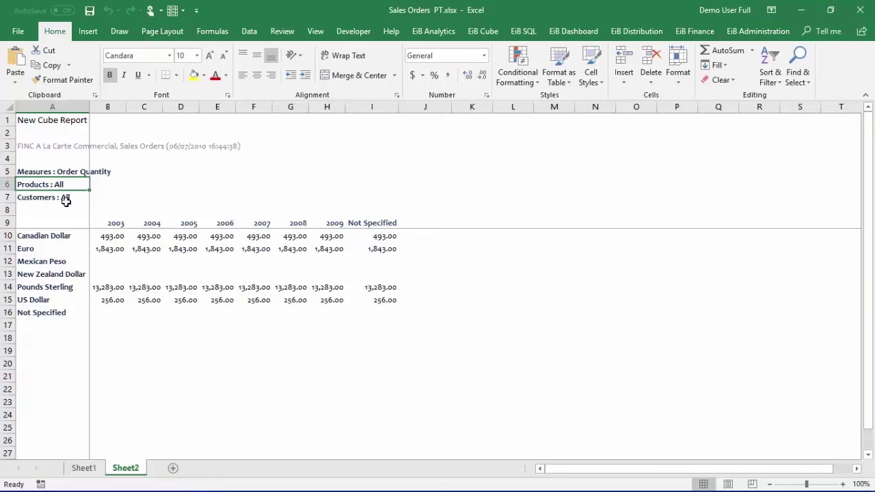
pyautogui.click(508, 124)
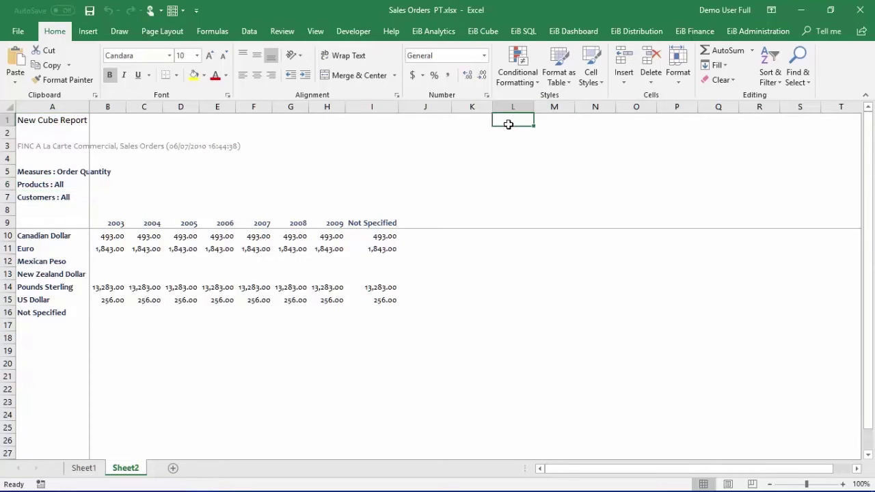
pyautogui.click(32, 184)
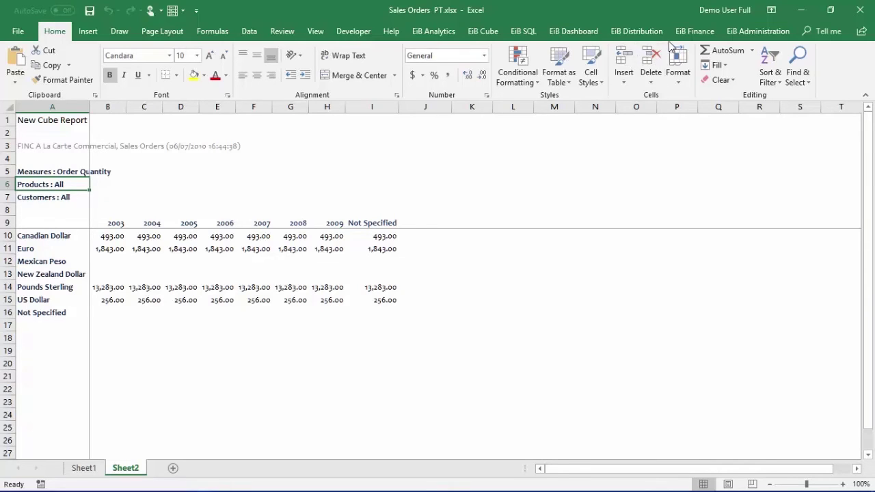
pyautogui.click(478, 34)
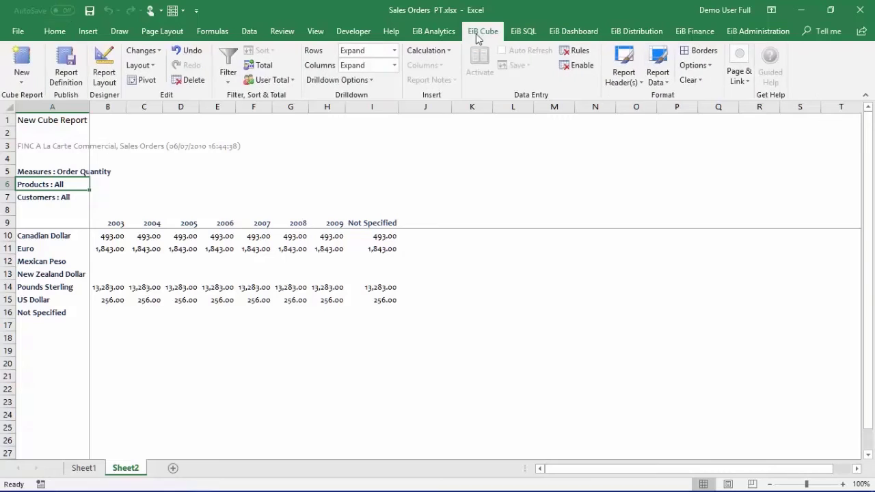
pyautogui.click(745, 83)
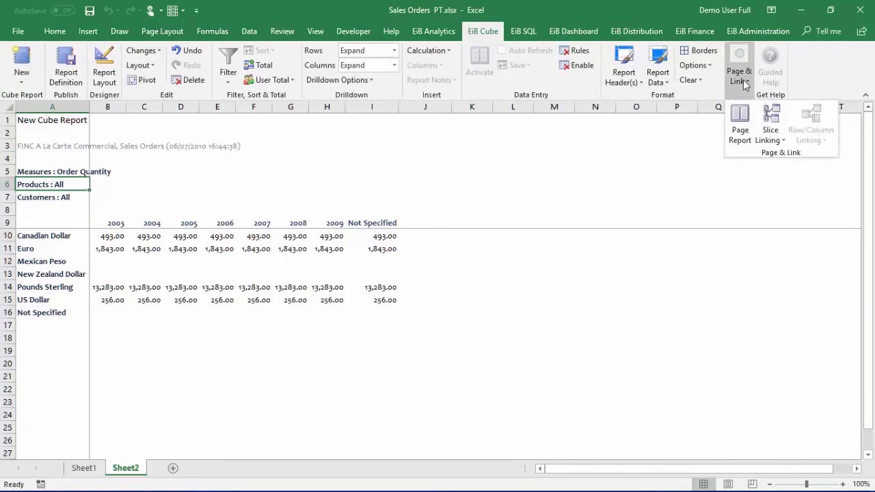
pyautogui.click(778, 142)
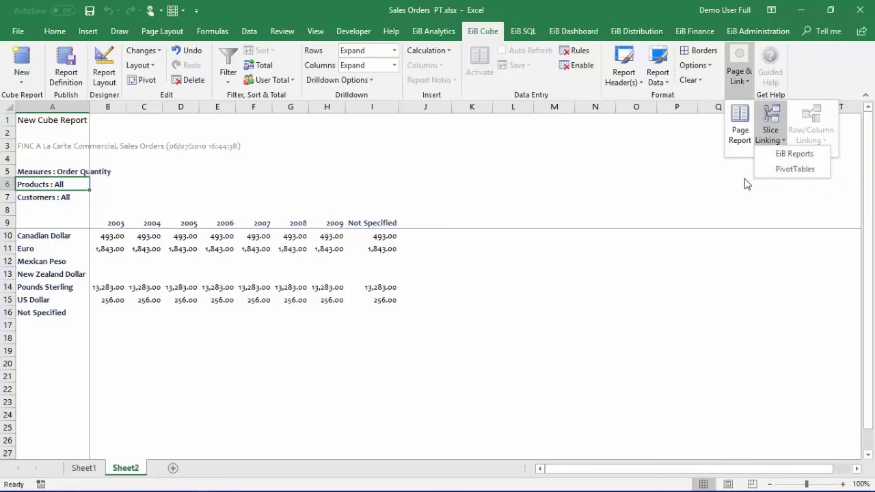
pyautogui.click(786, 174)
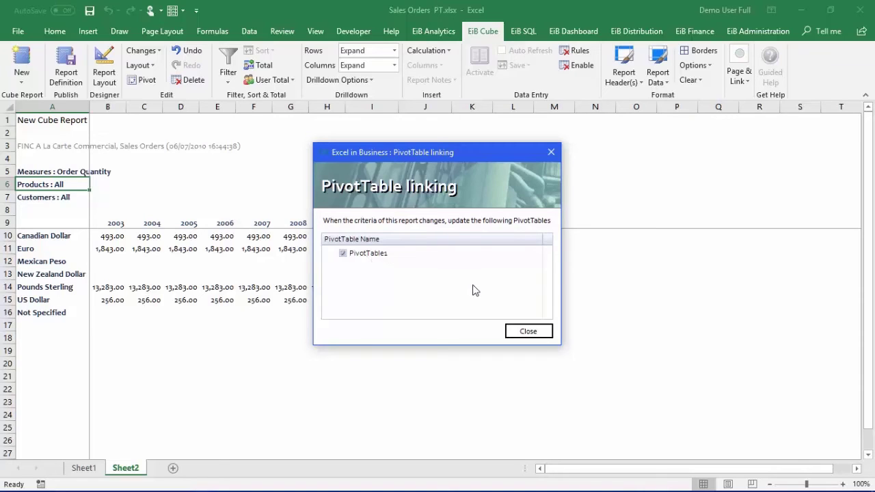
pyautogui.click(528, 332)
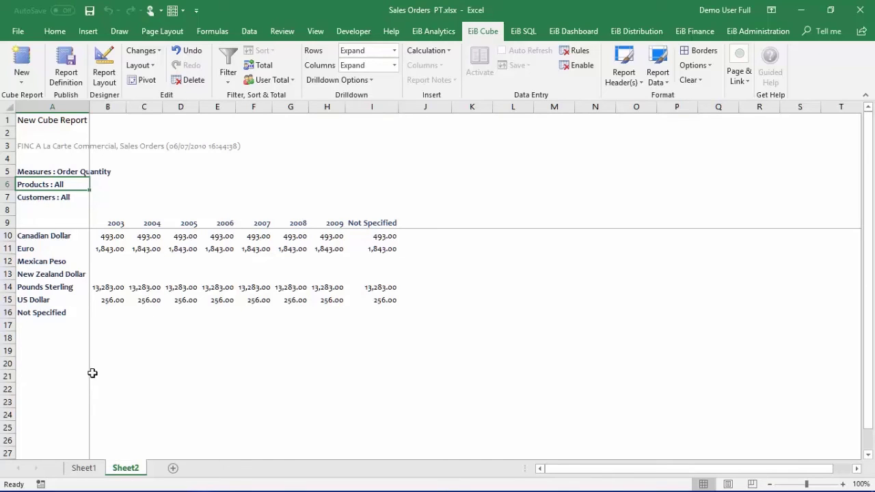
# Step: Save the workbook to the gallery as new version 3 of Sales Orders PT.xlsx, described as "created from v2 but made changes to xyz"
pyautogui.click(435, 33)
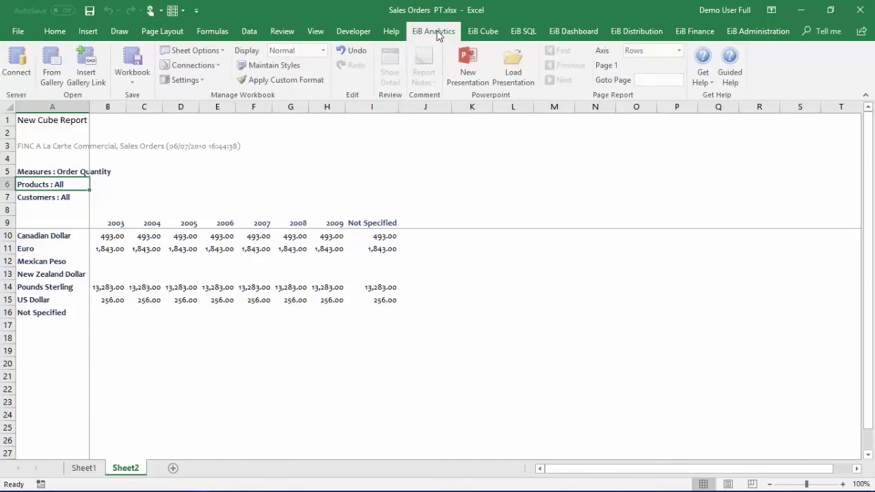
pyautogui.click(133, 82)
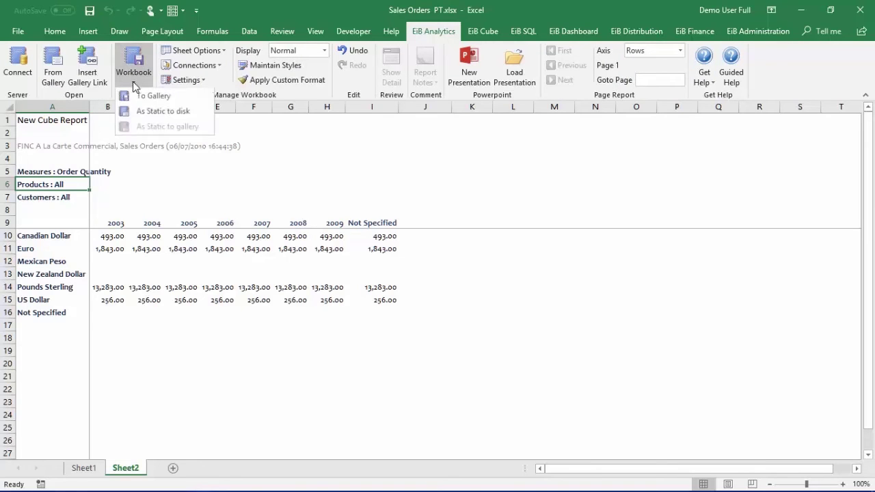
pyautogui.click(152, 97)
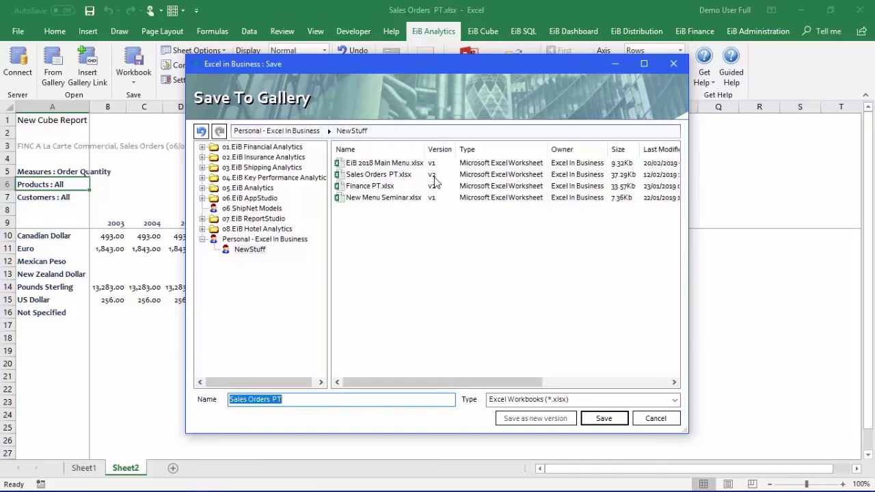
pyautogui.click(376, 175)
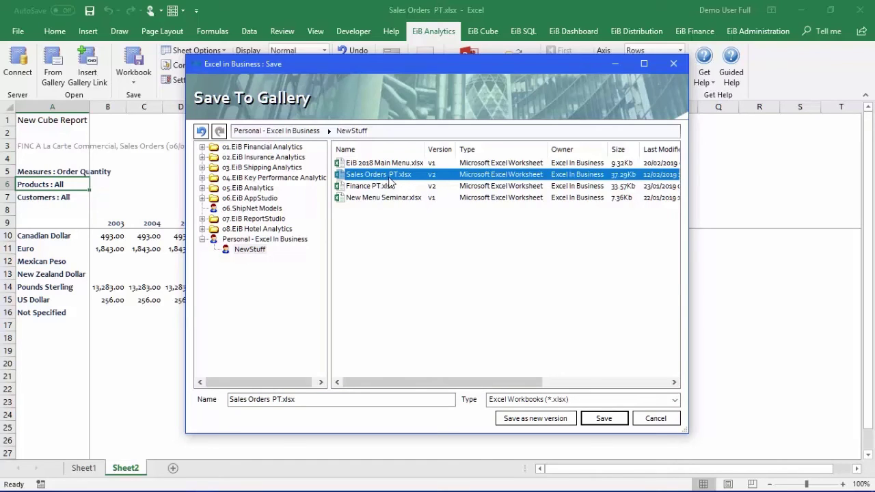
pyautogui.click(547, 424)
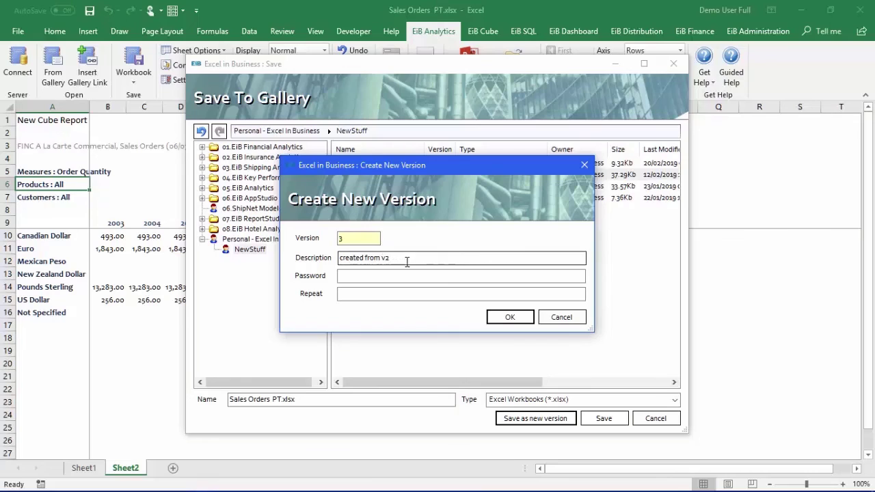
pyautogui.click(443, 256)
pyautogui.write('but ma')
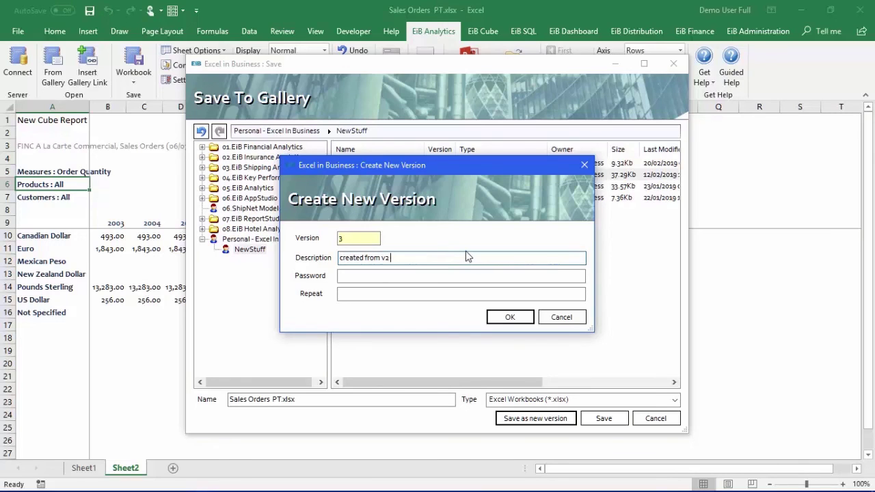
pyautogui.write('de changes to xyz')
pyautogui.press('Return')
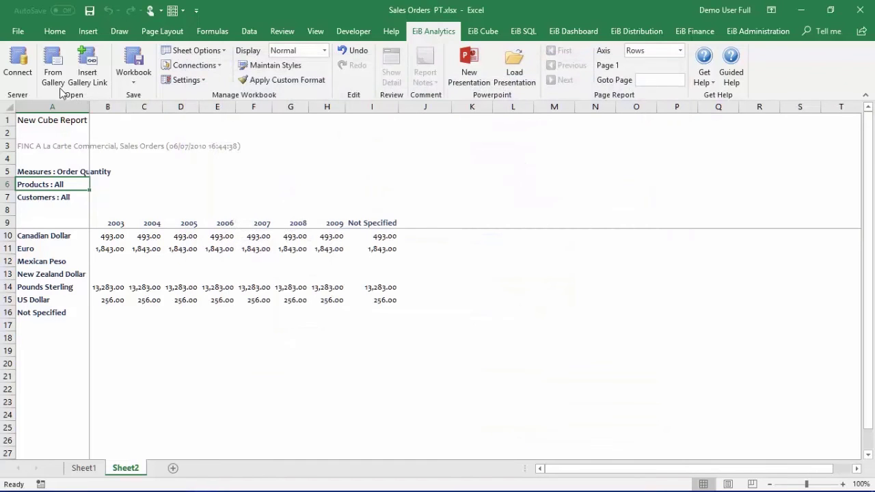
# Step: Close the Sales Orders PT workbook and select Sales Orders PT.xlsx in a maximized Open From Gallery window
pyautogui.click(17, 30)
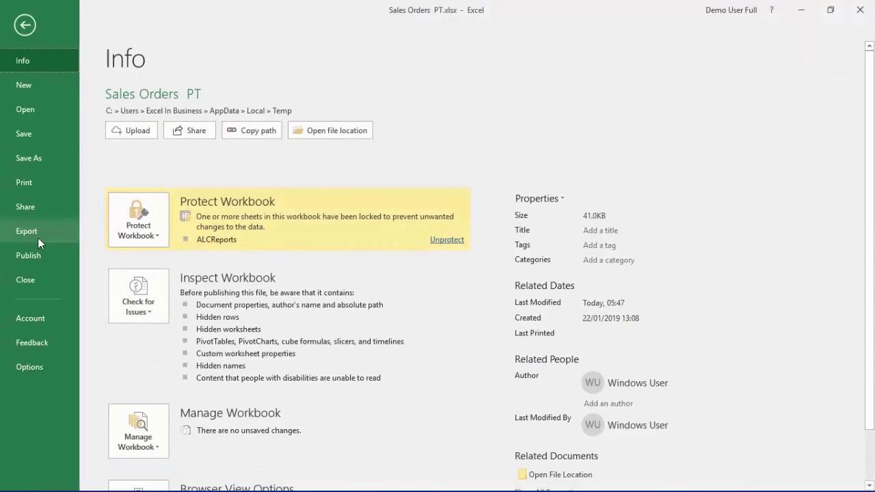
pyautogui.click(33, 281)
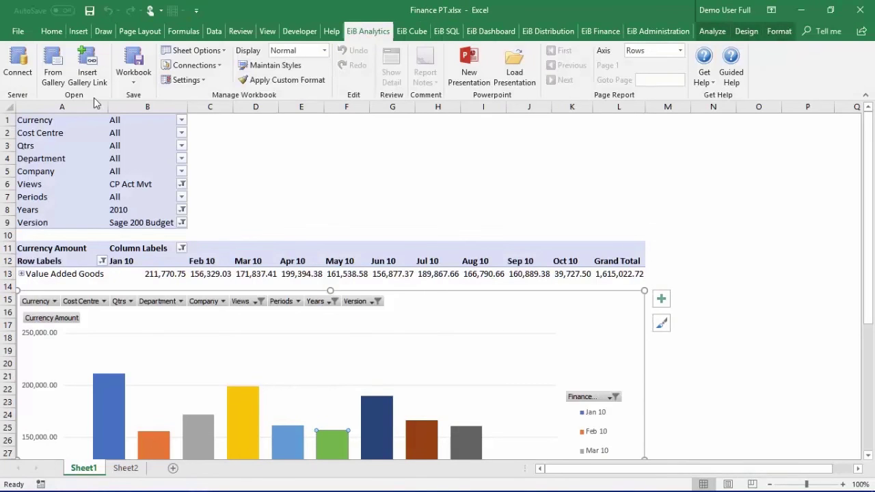
pyautogui.click(54, 75)
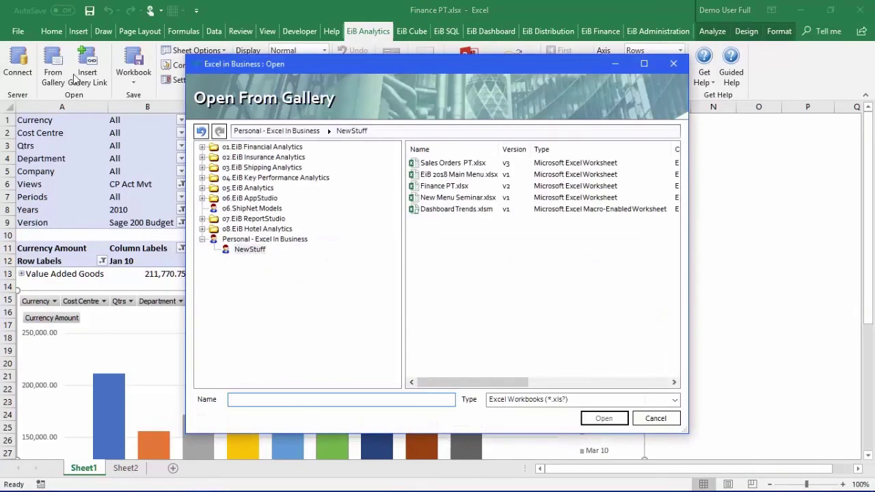
pyautogui.click(448, 165)
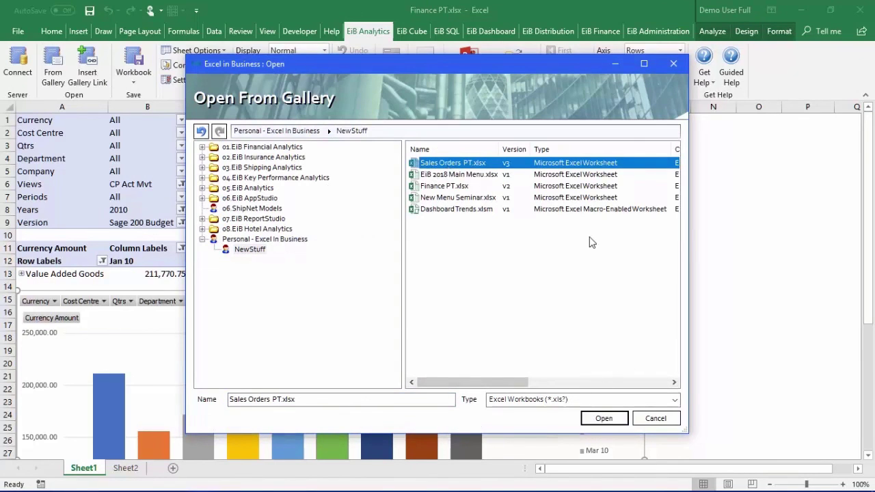
pyautogui.click(644, 63)
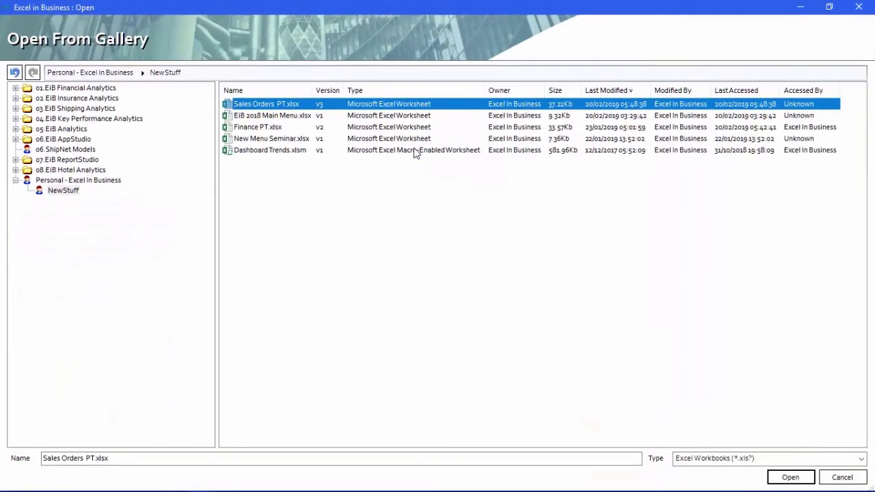
# Step: Try to launch version v2, Feedbcak From Webinar, of Sales Orders PT.xlsx from the gallery
pyautogui.rightClick(290, 107)
pyautogui.moveTo(331, 116)
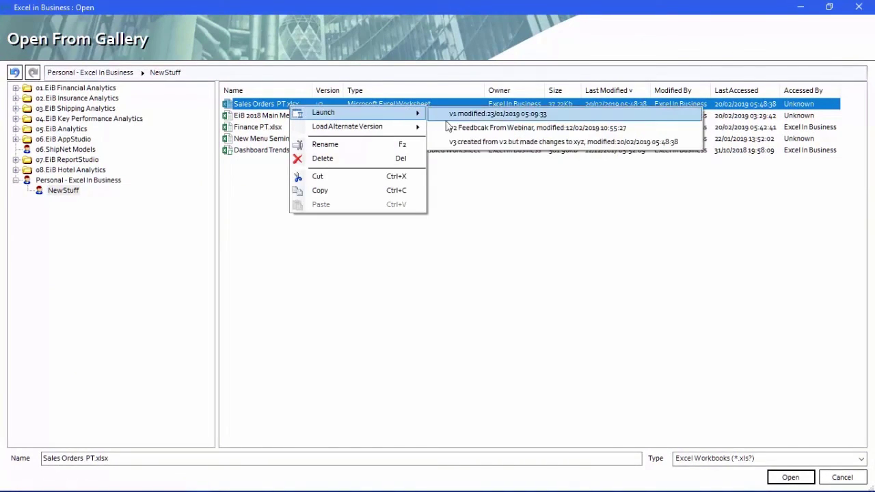
pyautogui.click(491, 133)
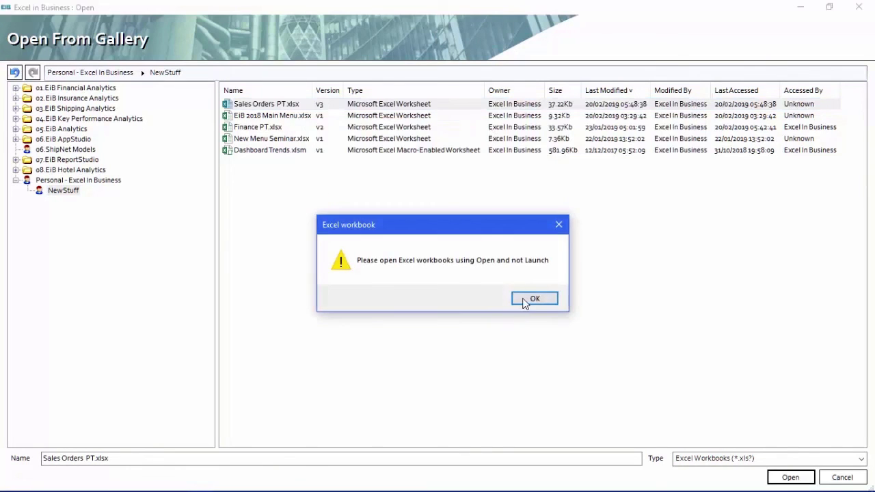
pyautogui.click(530, 301)
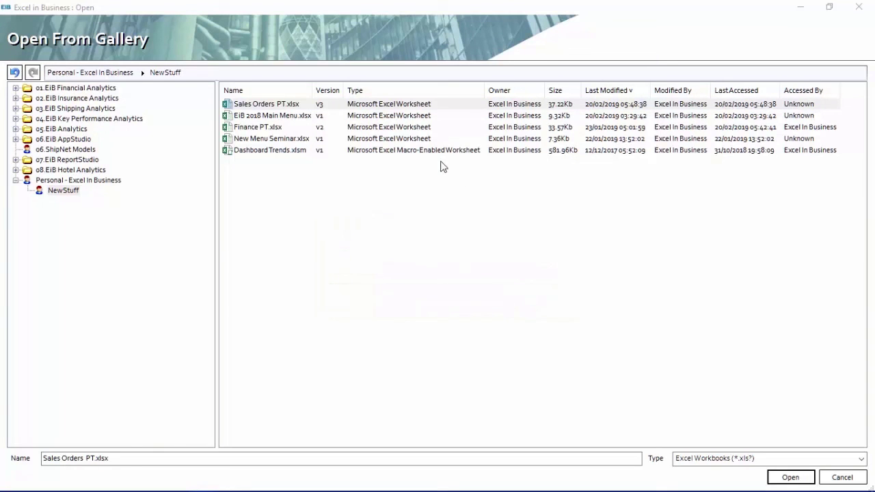
# Step: Load the alternate version v2, Feedbcak From Webinar, of Sales Orders PT.xlsx from the gallery
pyautogui.rightClick(291, 105)
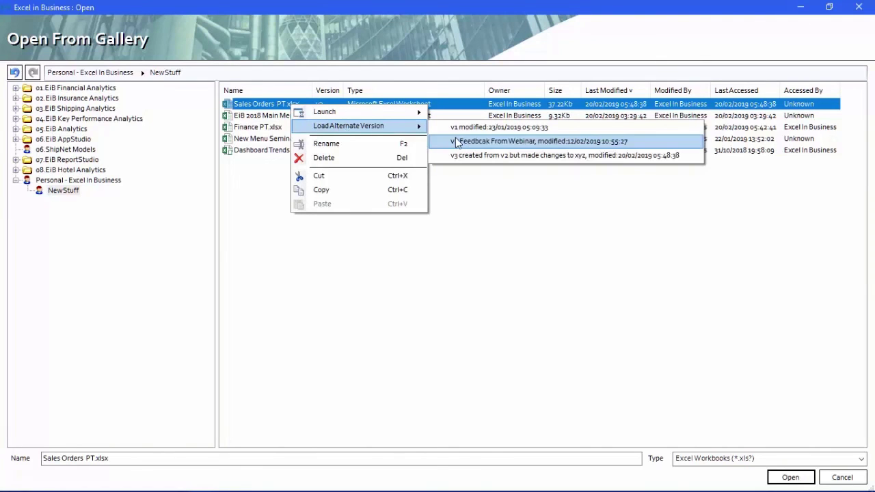
pyautogui.click(456, 142)
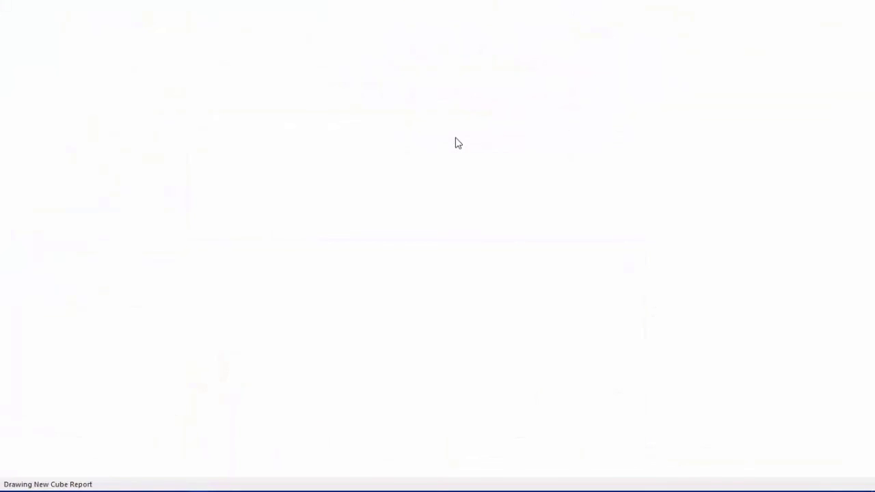